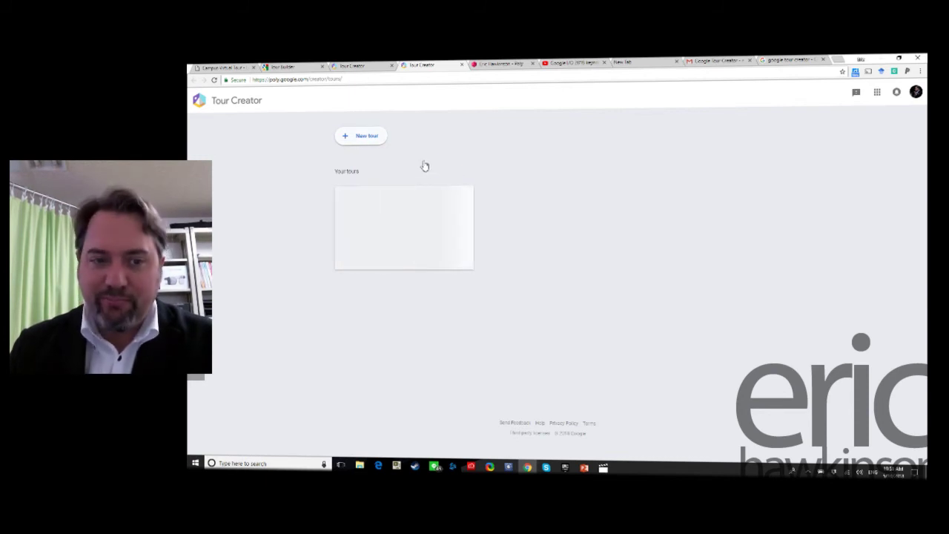
Create a new tour titled "test" with the illustration of the cartoon man sitting in an open hand as cover photo
left_click(376, 136)
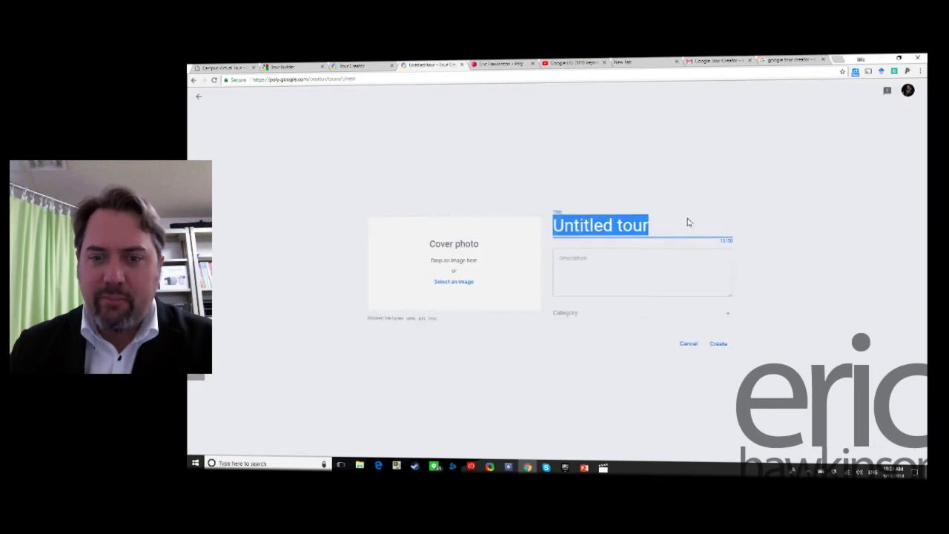
type("test")
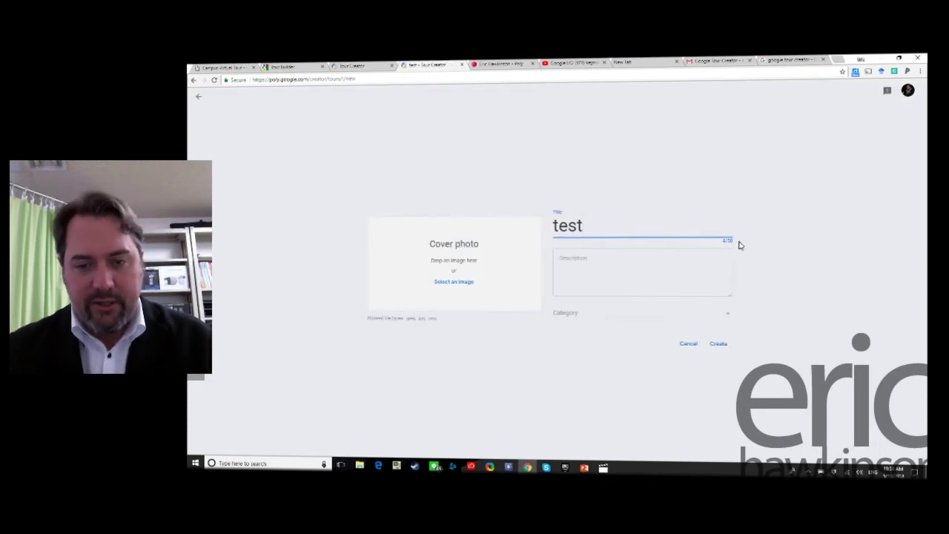
left_click(453, 282)
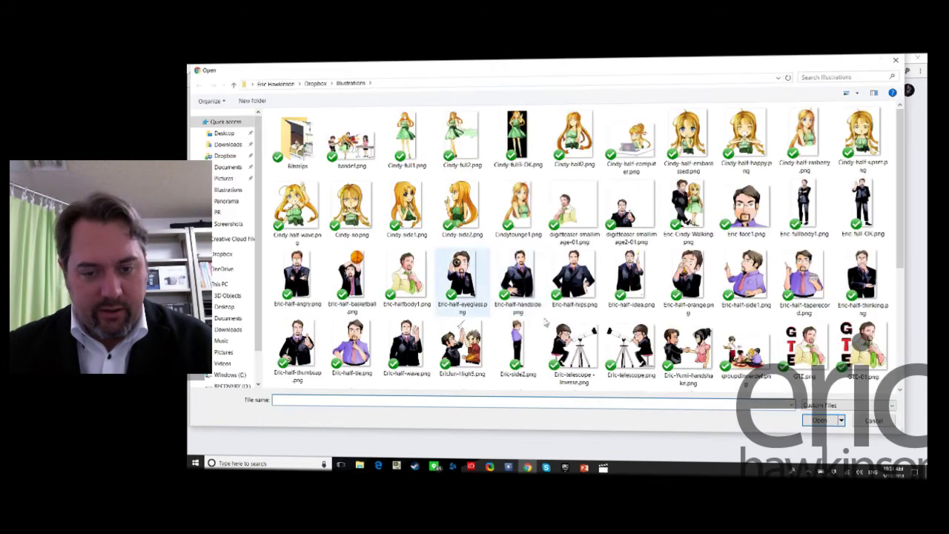
scroll(230, 348, "down", 2)
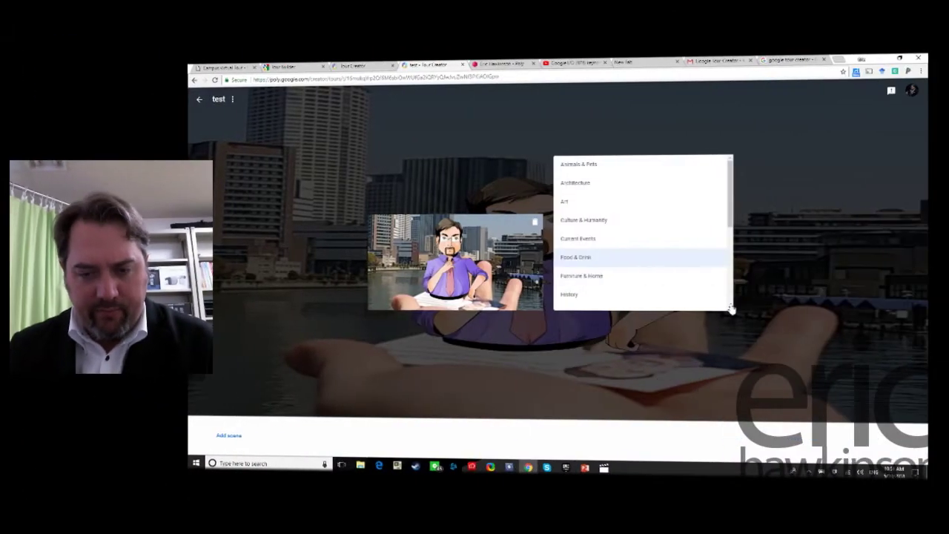
Set the tour's category to Tools & Technology
scroll(731, 310, "down", 5)
key("Down")
key("Down")
key("Down")
key("Up")
key("Up")
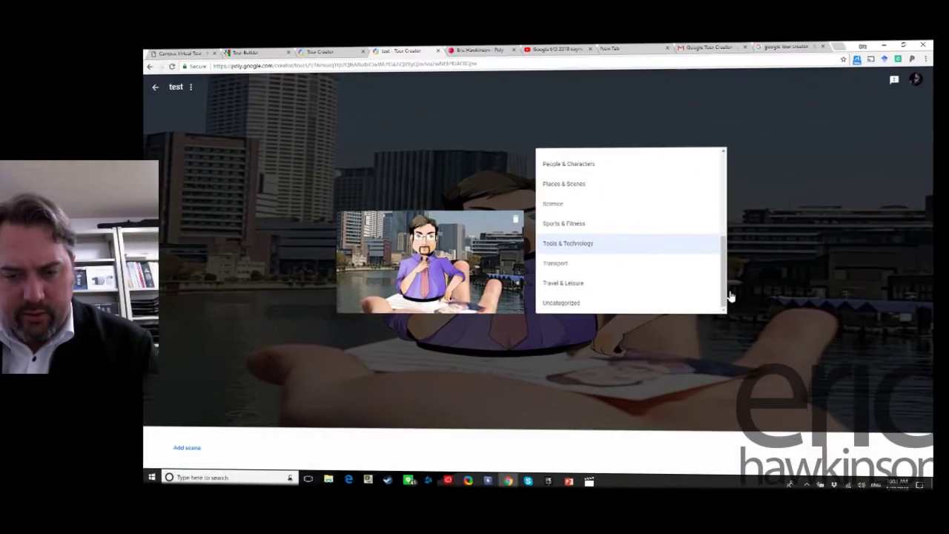
key("Return")
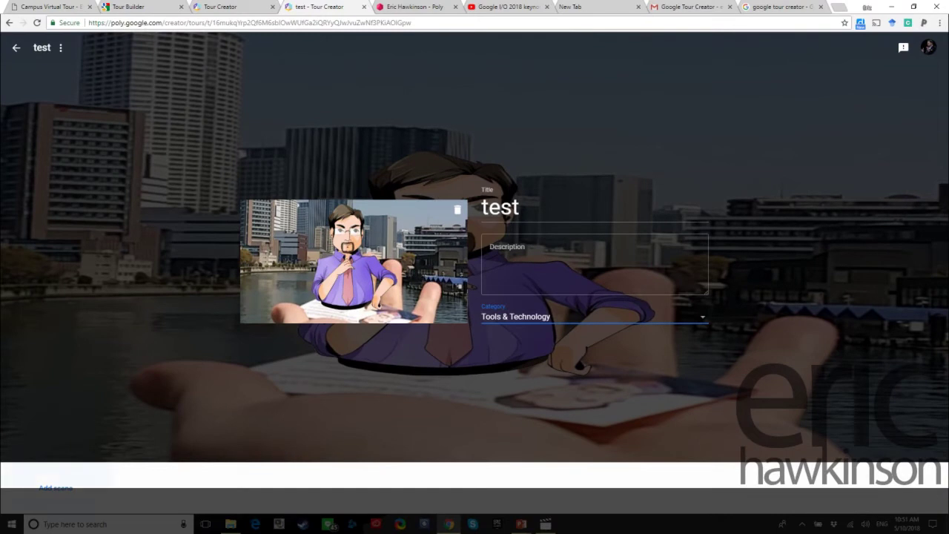
Start adding a scene from Google Maps and look around the Googleplex Street View, turning it towards the paved ground
left_click(56, 488)
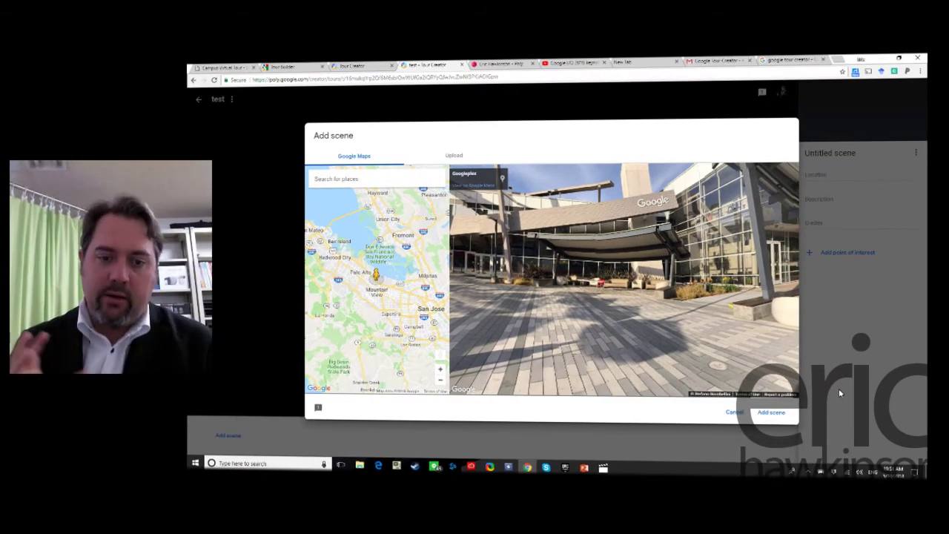
left_click_drag(788, 339, 574, 343)
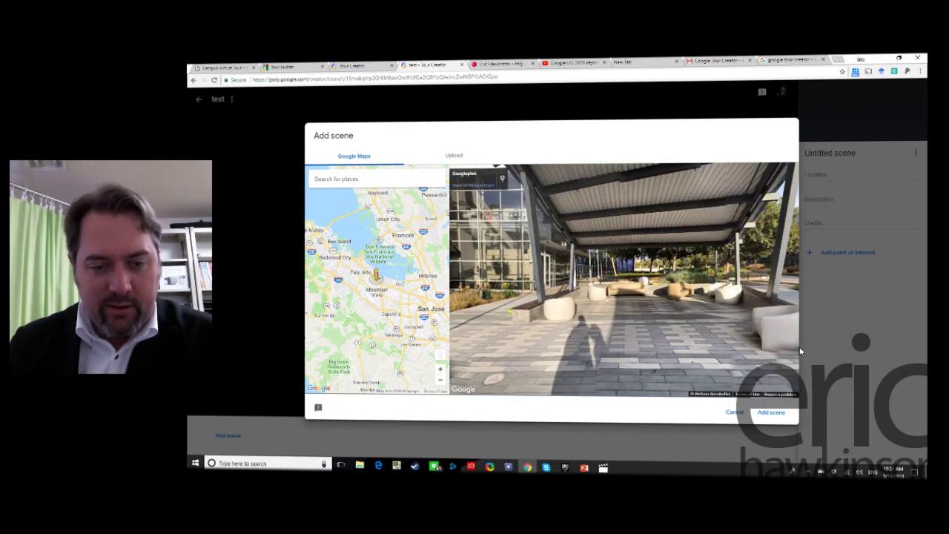
left_click_drag(809, 337, 664, 339)
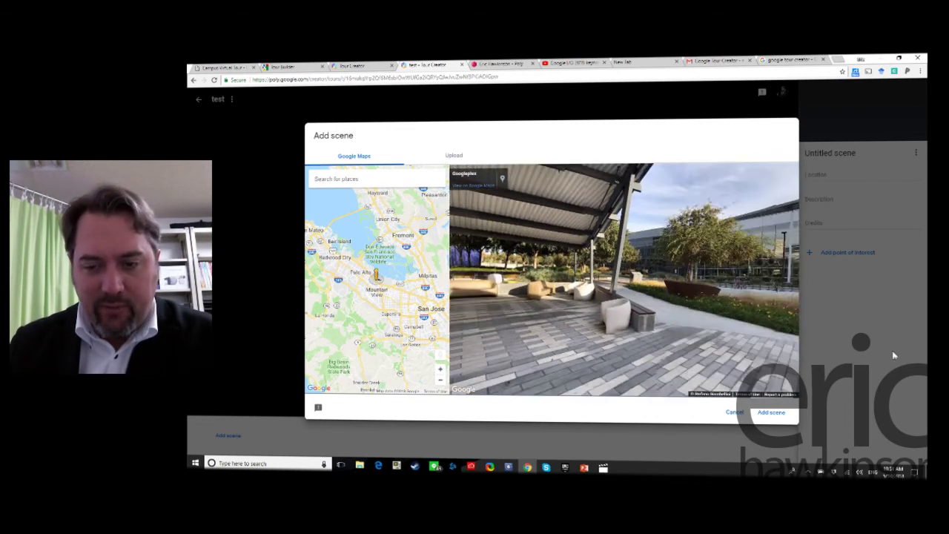
left_click_drag(740, 350, 731, 247)
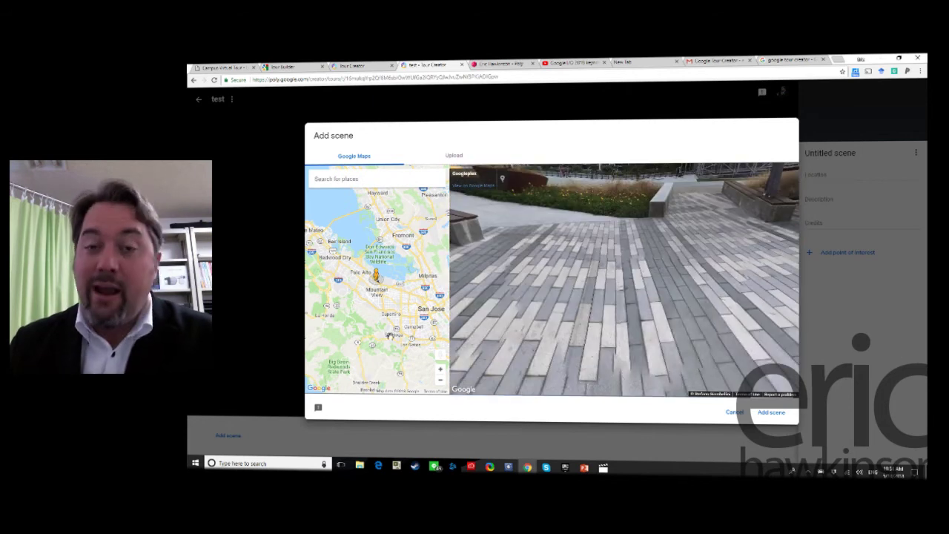
Browse the scene map from California across the Pacific to the Kyoto and Nagoya area of Japan
scroll(438, 330, "down", 3)
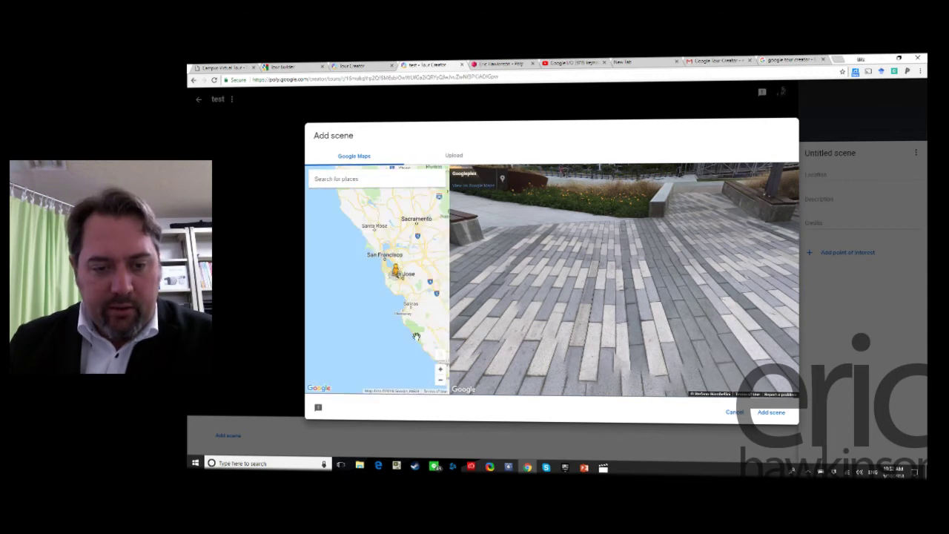
scroll(418, 334, "down", 3)
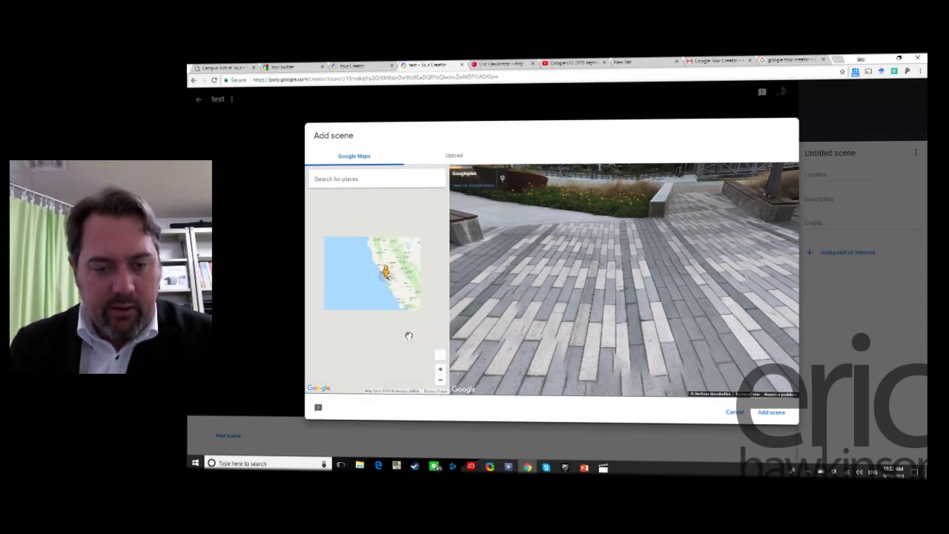
scroll(407, 336, "up", 5)
scroll(402, 353, "down", 5)
left_click_drag(403, 352, 475, 356)
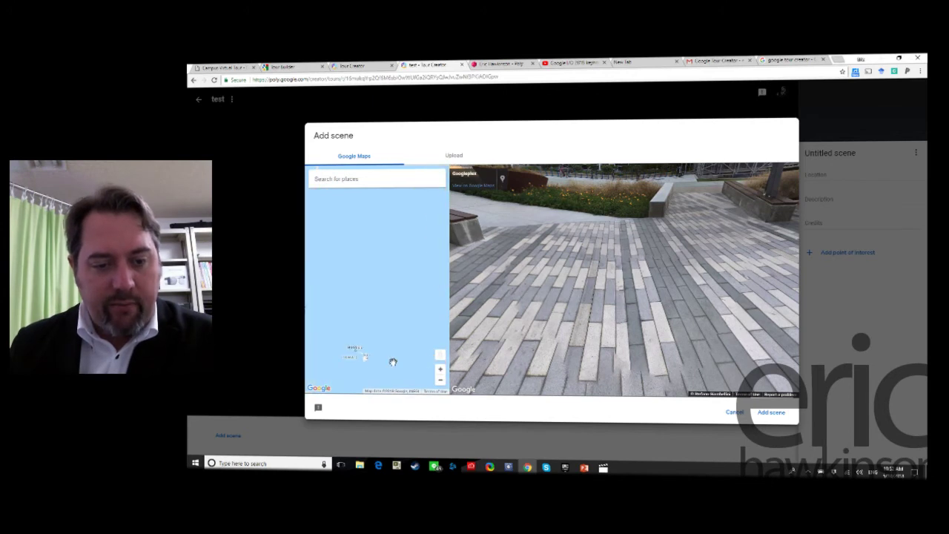
scroll(393, 362, "down", 4)
left_click_drag(393, 363, 462, 363)
left_click_drag(377, 339, 426, 337)
scroll(424, 336, "up", 3)
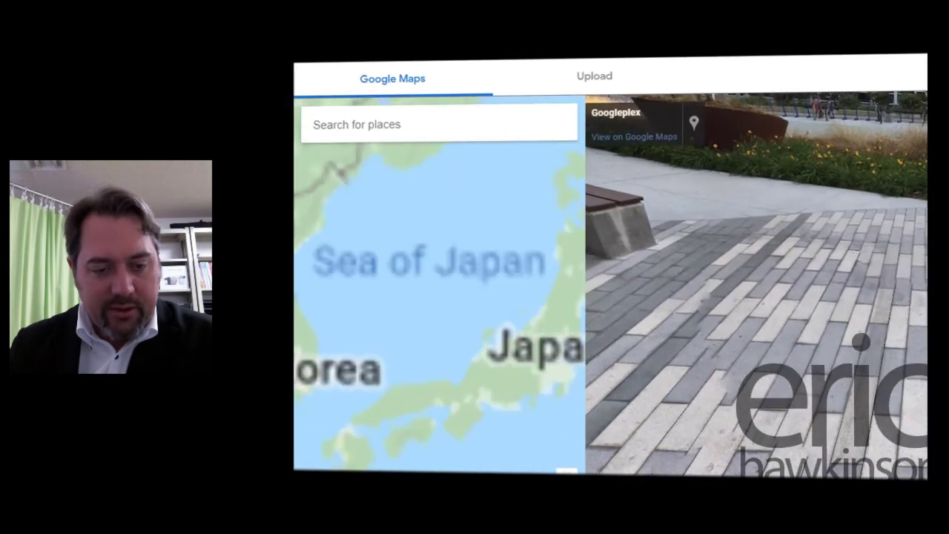
scroll(440, 377, "up", 3)
left_click_drag(563, 452, 430, 421)
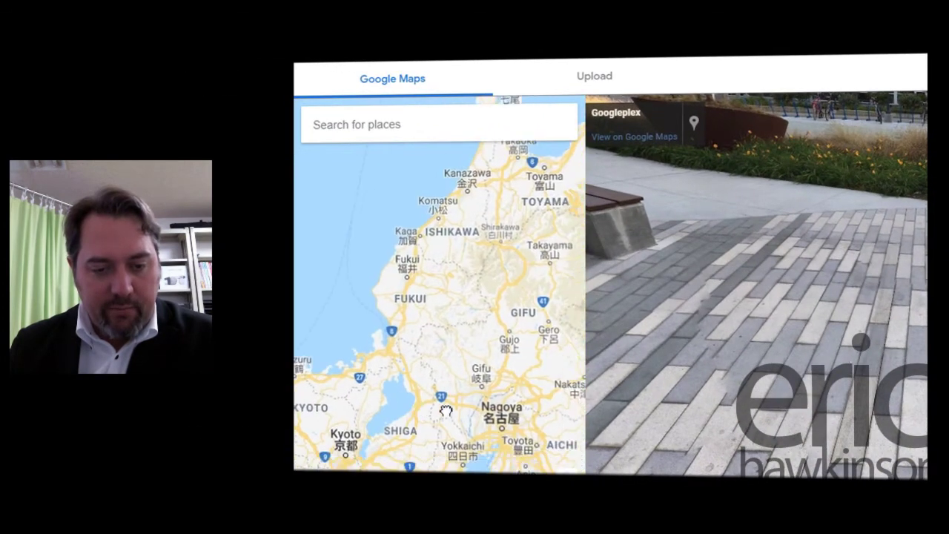
Examine the map of Kyoto along Shijo Dori up to the buildings of Kyoto Junior College of Foreign Languages
left_click_drag(609, 421, 633, 394)
scroll(519, 469, "up", 2)
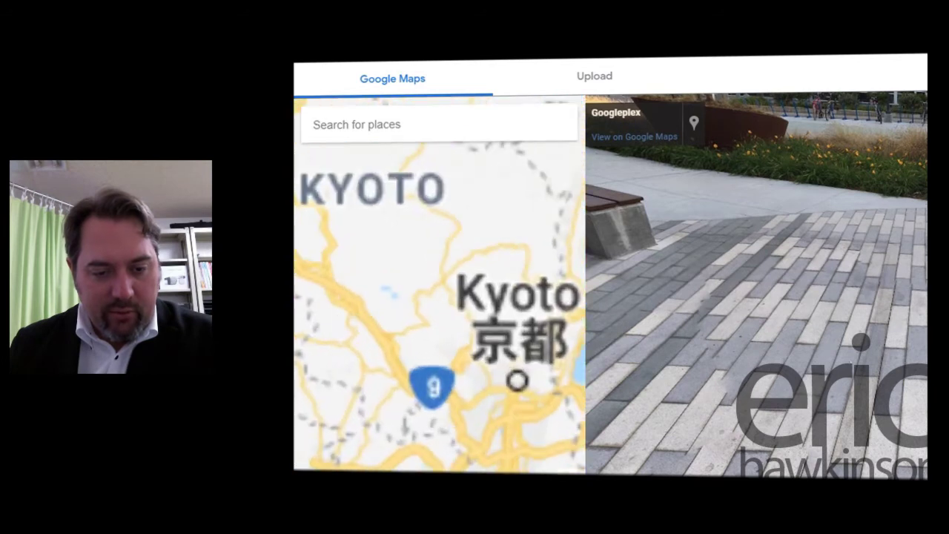
scroll(582, 445, "up", 4)
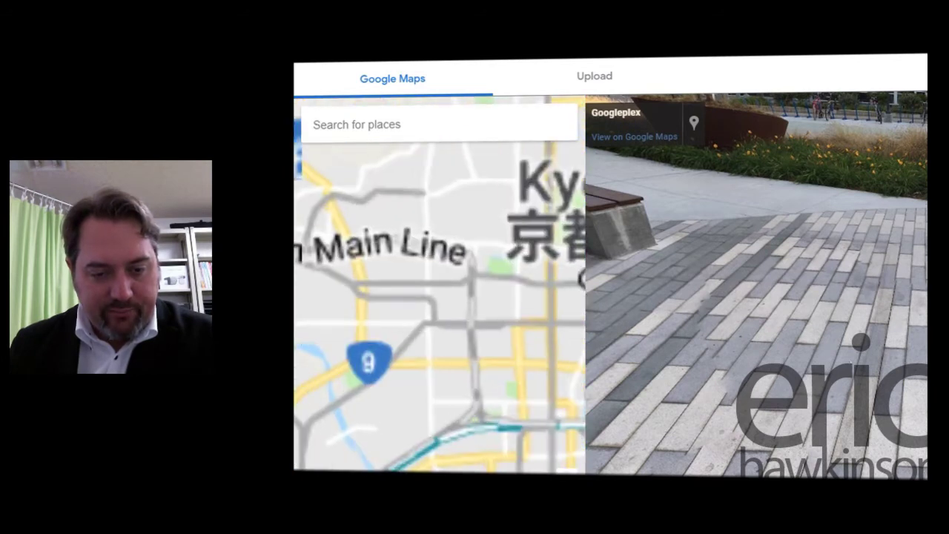
scroll(593, 447, "down", 3)
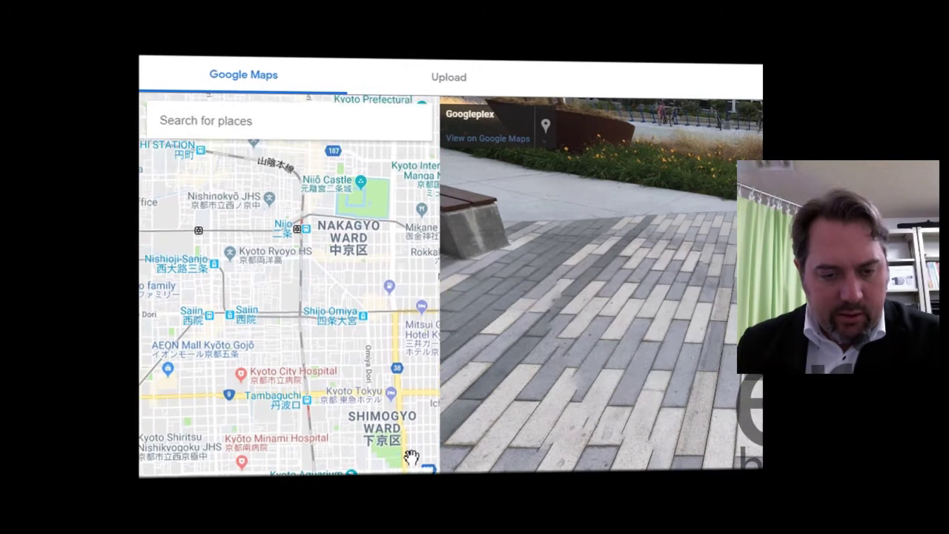
scroll(348, 386, "up", 3)
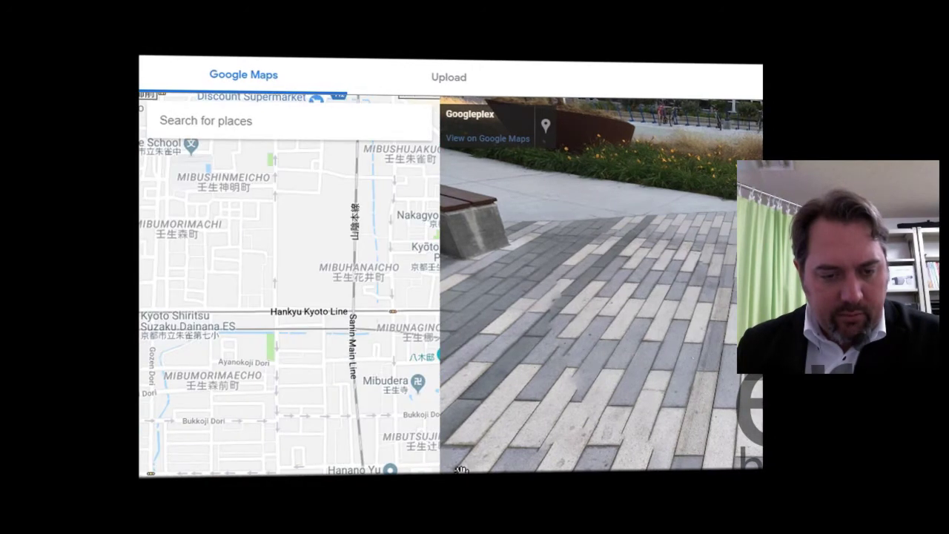
scroll(419, 418, "down", 2)
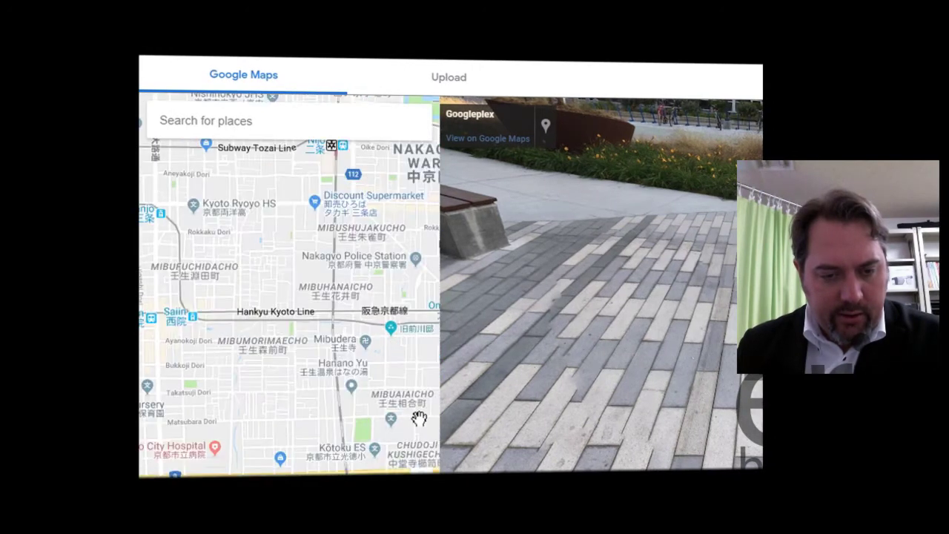
scroll(419, 418, "down", 2)
left_click_drag(407, 381, 502, 428)
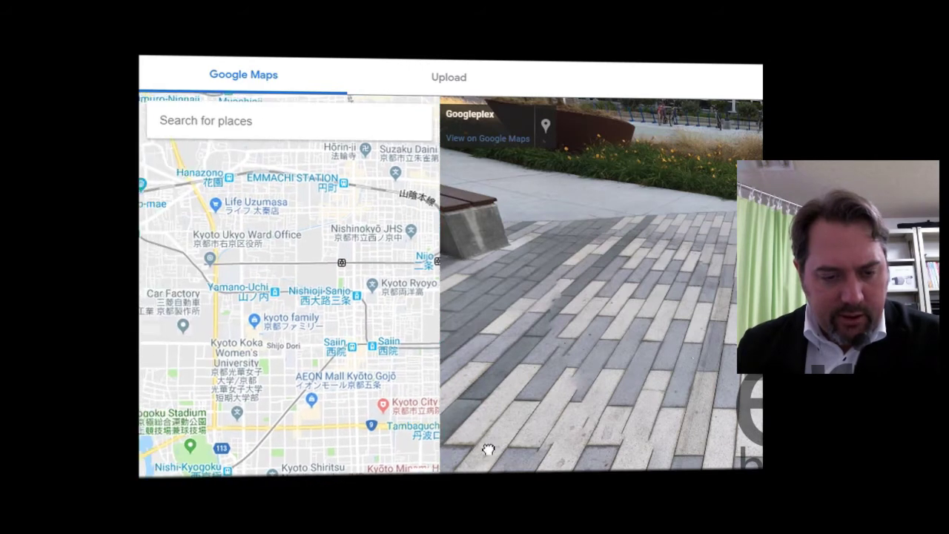
scroll(281, 456, "up", 4)
scroll(409, 455, "down", 2)
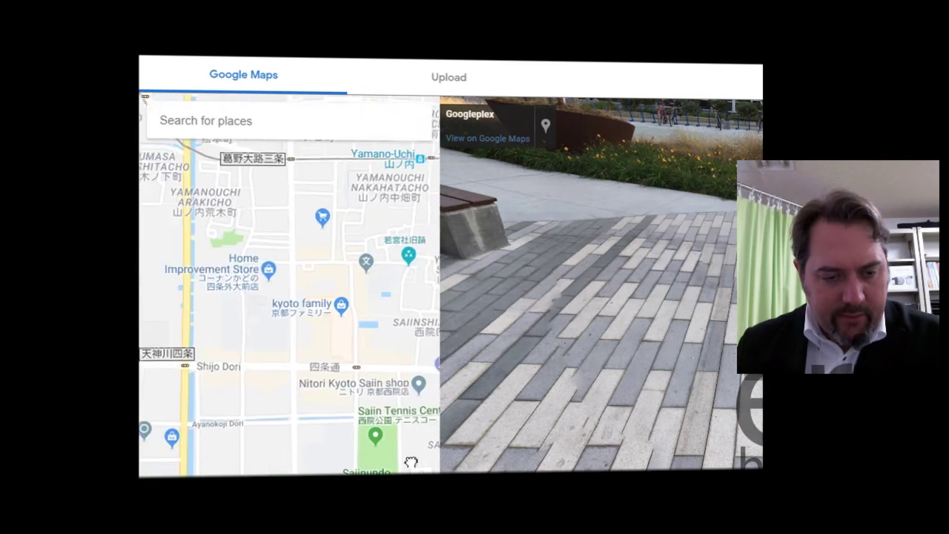
scroll(346, 430, "up", 3)
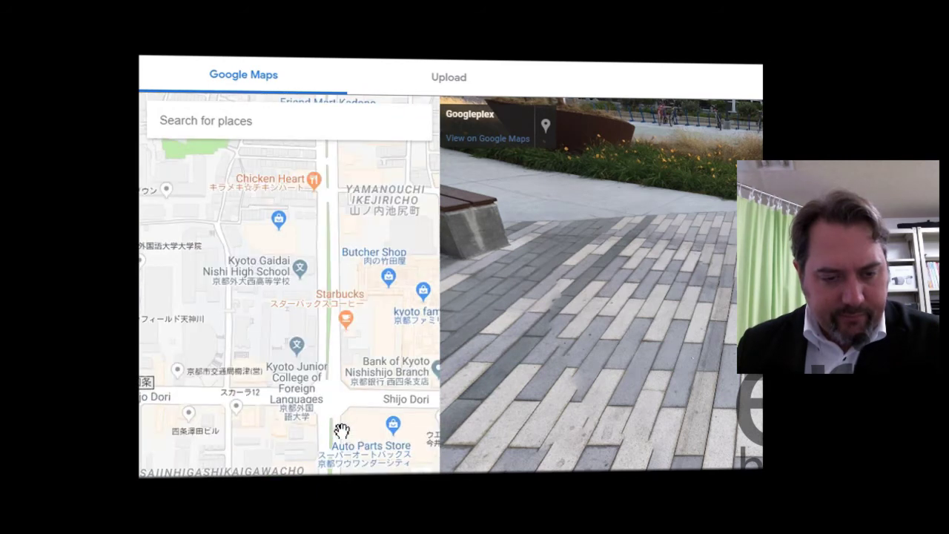
scroll(395, 462, "up", 4)
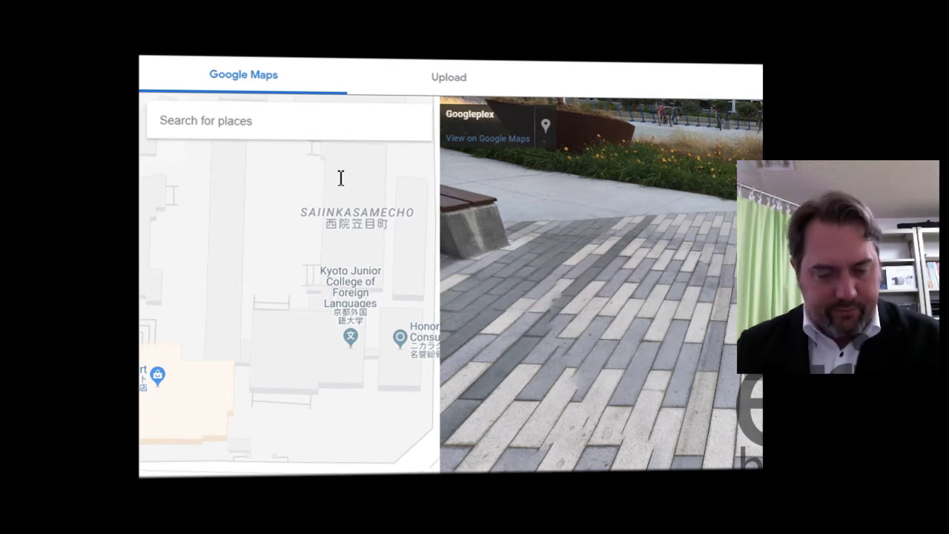
Search the map for "kyoto university" and load the Kyoto University of Foreign Studies Morita Memorial result as the scene location
type("kyoto u")
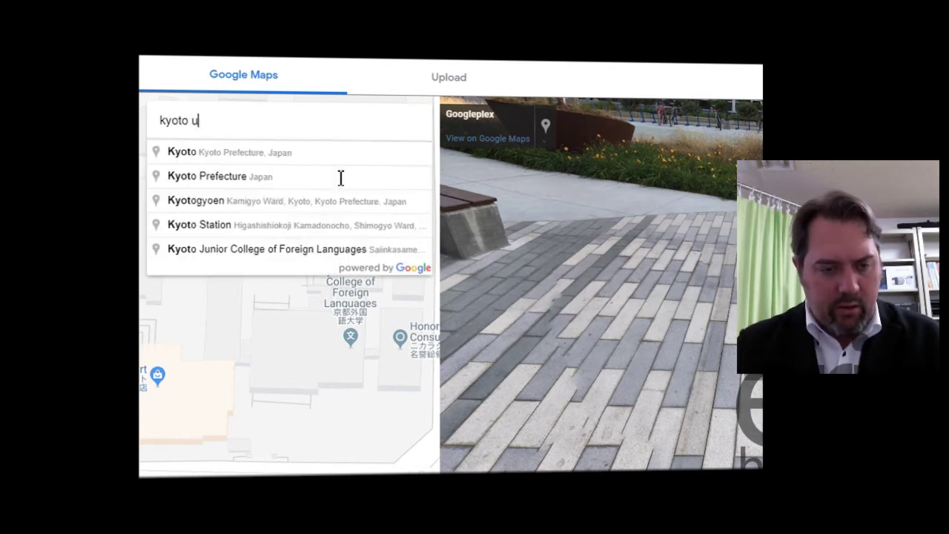
type("niversity")
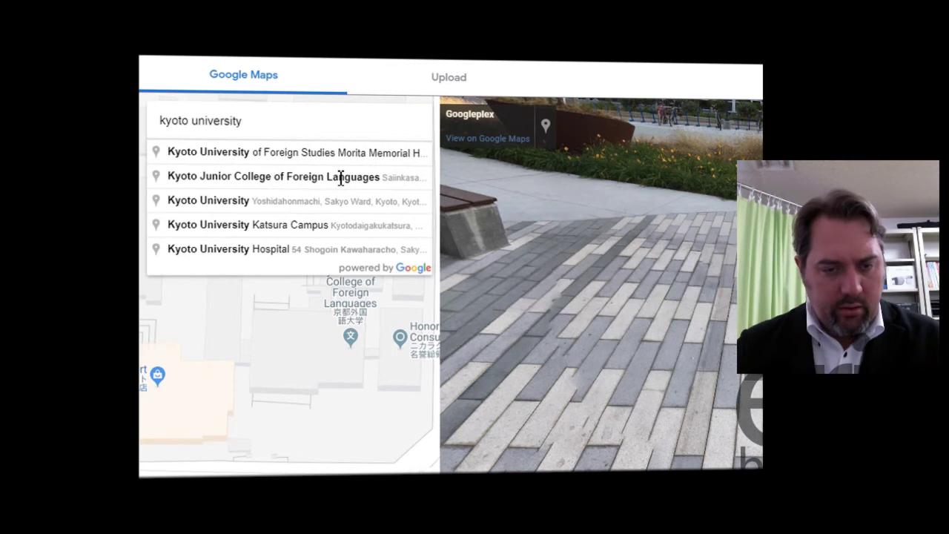
key("Return")
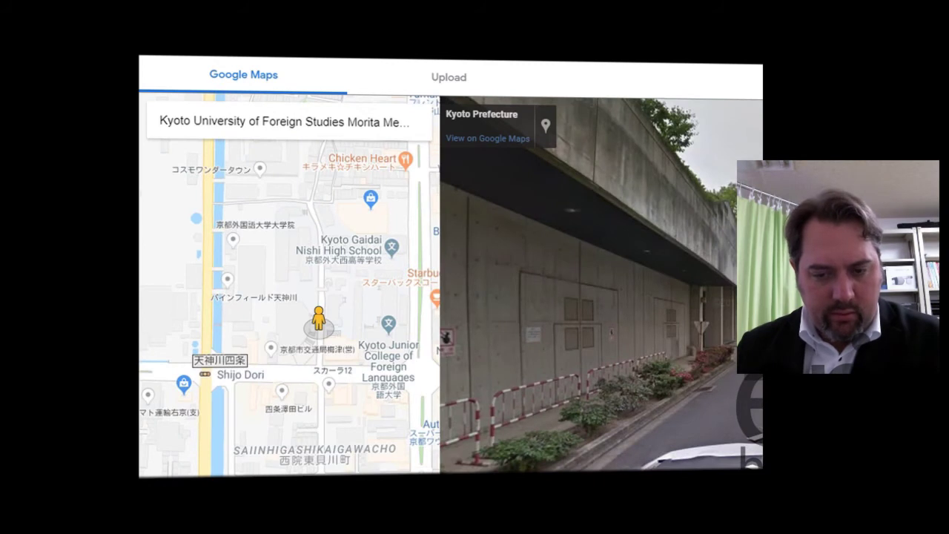
Move the Street View position south to the street corner at Shijo Dori and look around the intersection
left_click_drag(474, 327, 585, 275)
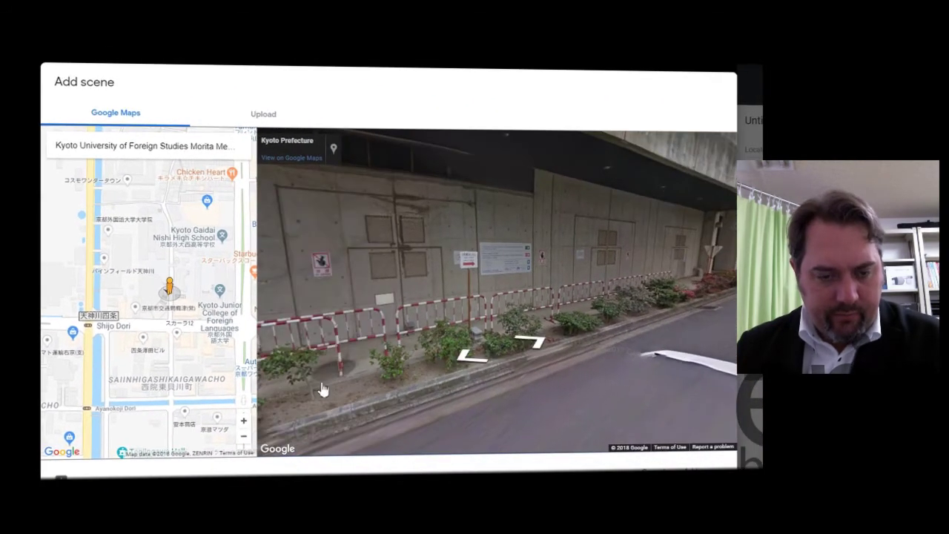
left_click_drag(169, 288, 169, 323)
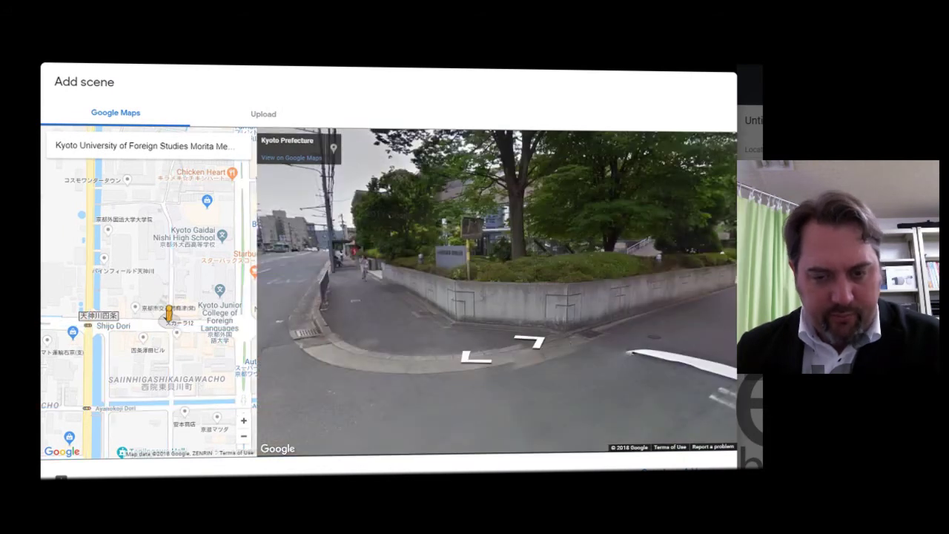
left_click_drag(668, 368, 703, 376)
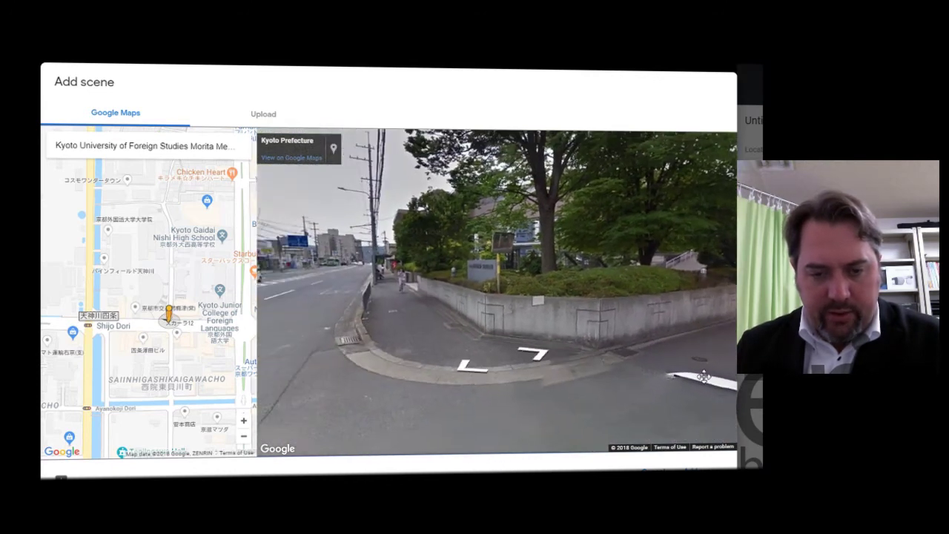
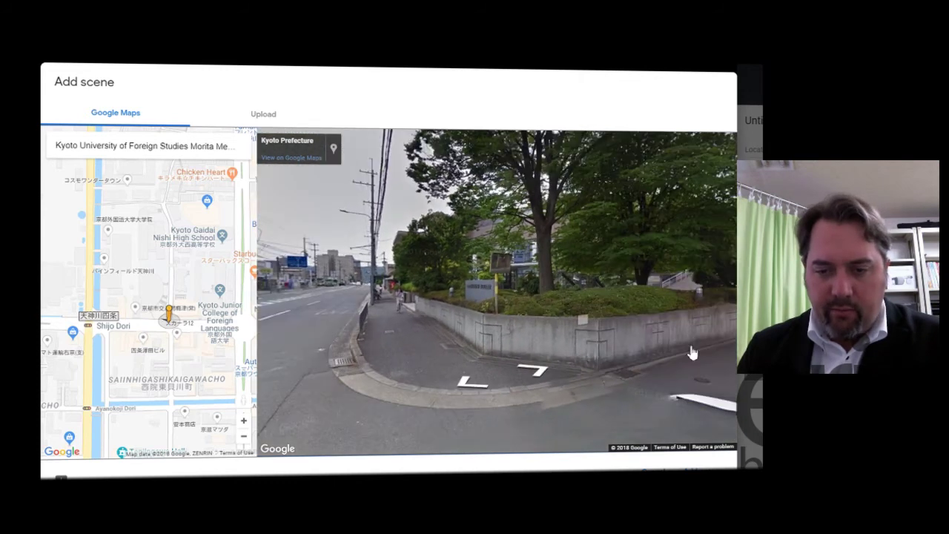
left_click_drag(609, 357, 441, 279)
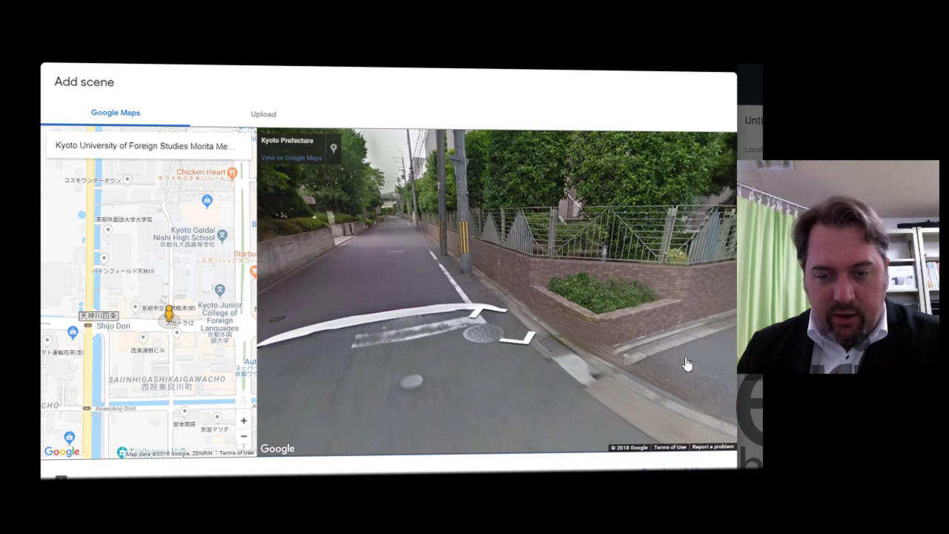
left_click_drag(676, 370, 571, 261)
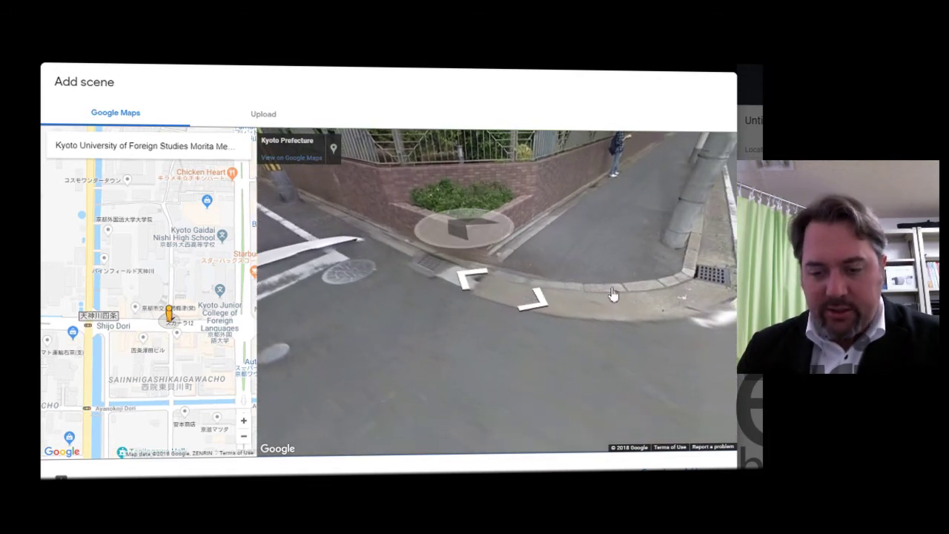
Upload the 360-degree stadium photo R0010103.JPG as a new scene
left_click(263, 113)
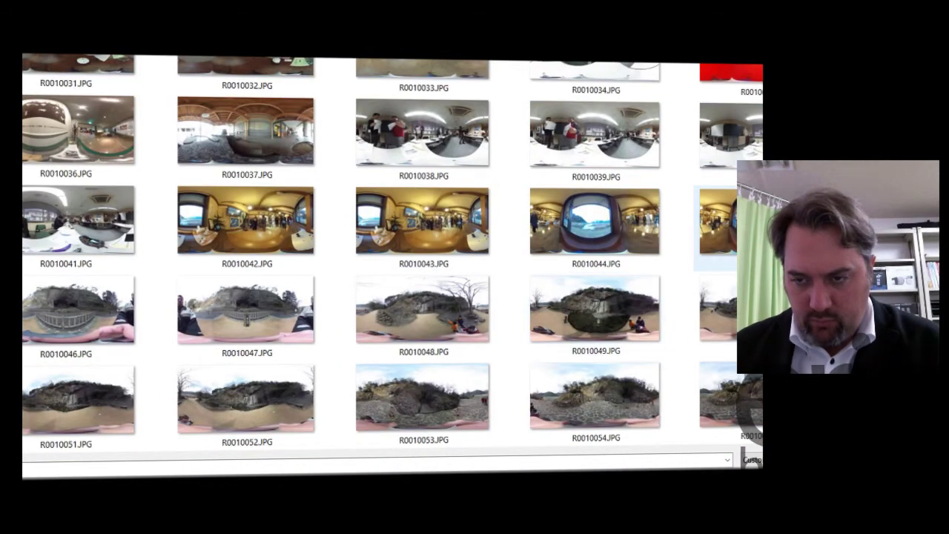
scroll(378, 252, "down", 15)
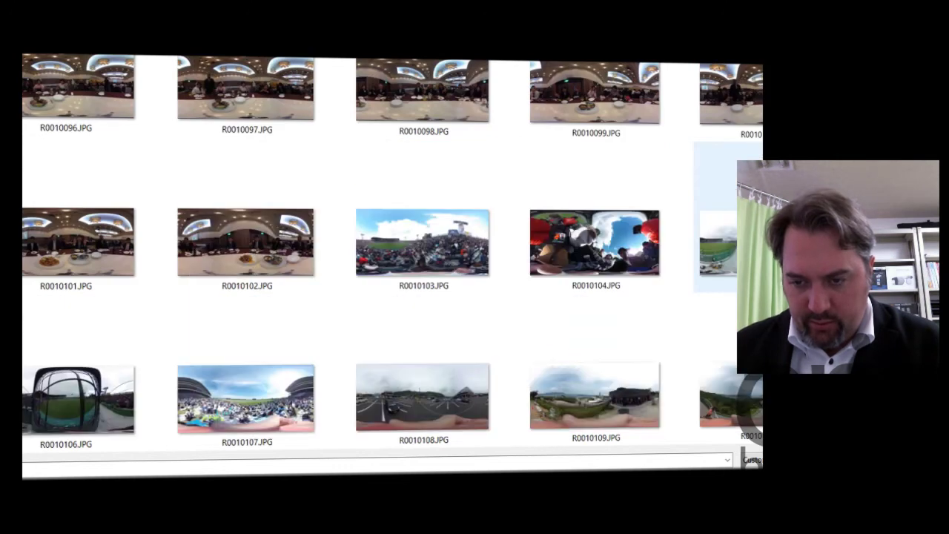
double_click(422, 245)
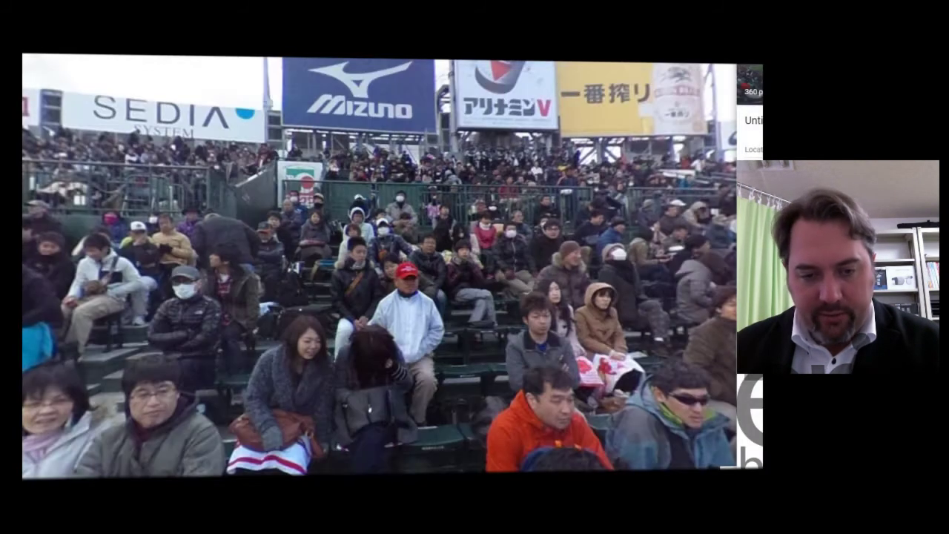
Add a point of interest to the stadium scene and place its marker on the grass field
left_click(754, 121)
left_click_drag(668, 245, 364, 253)
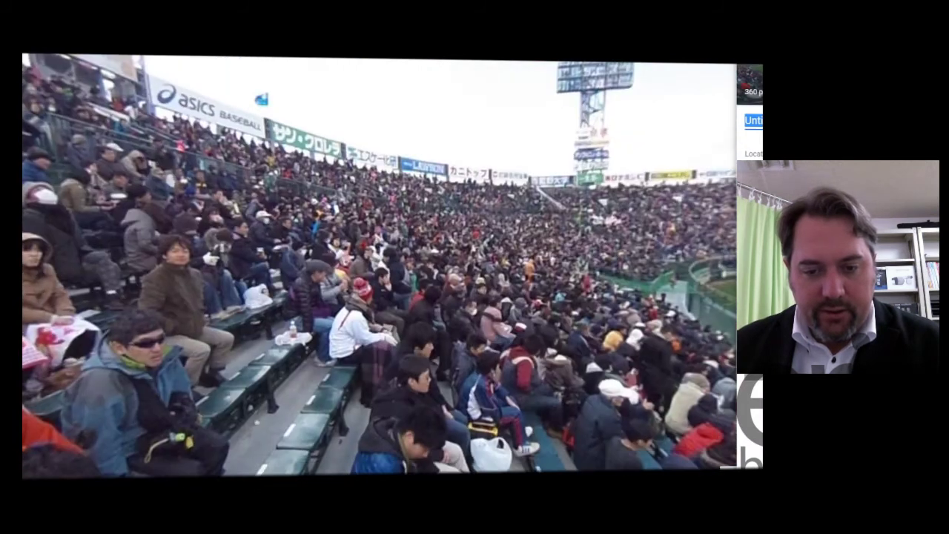
left_click_drag(384, 371, 384, 148)
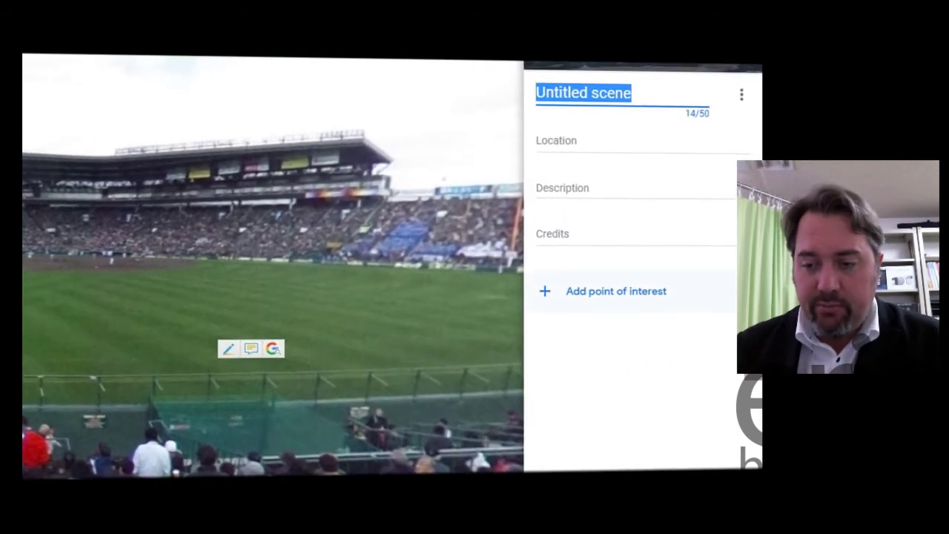
left_click(602, 291)
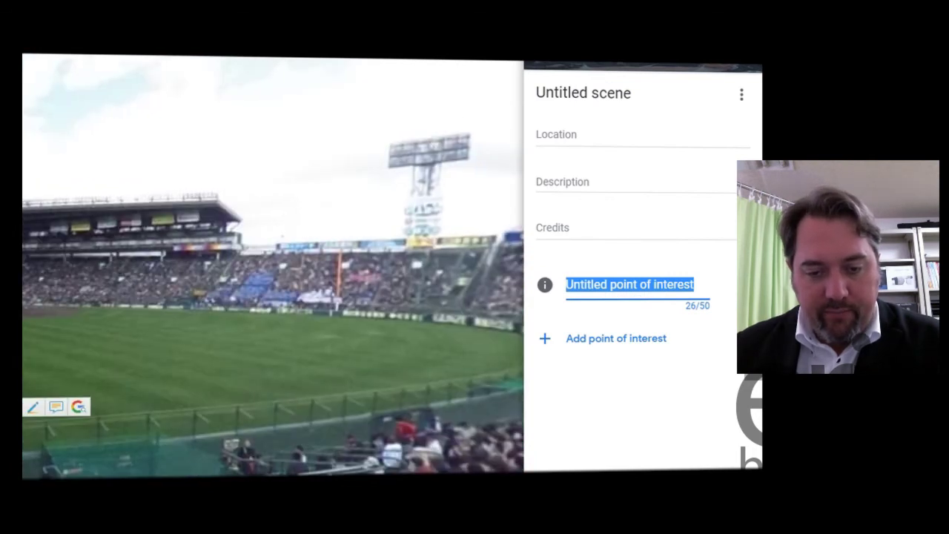
left_click(123, 464)
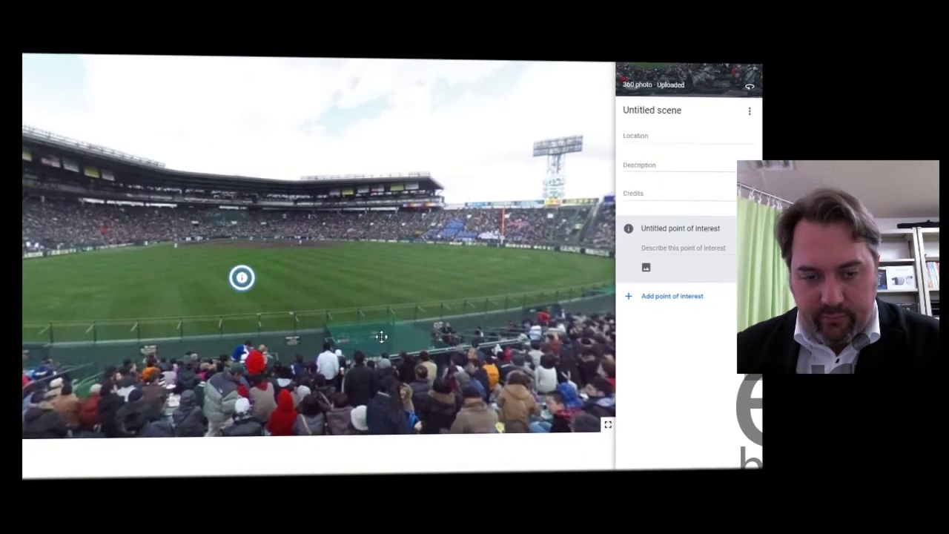
mouse_move(241, 277)
left_mouse_down()
mouse_move(163, 278)
mouse_move(197, 270)
mouse_move(73, 256)
left_mouse_up()
mouse_move(86, 340)
left_mouse_down()
mouse_move(113, 367)
mouse_move(236, 359)
left_mouse_up()
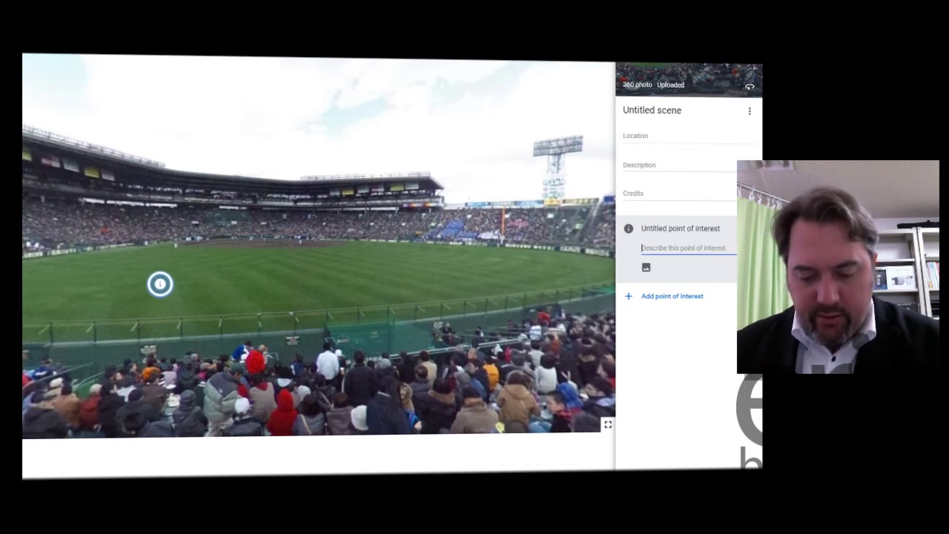
Describe the new point of interest as "Koshien Field" and title it "Outfield"
type("Koshien Field")
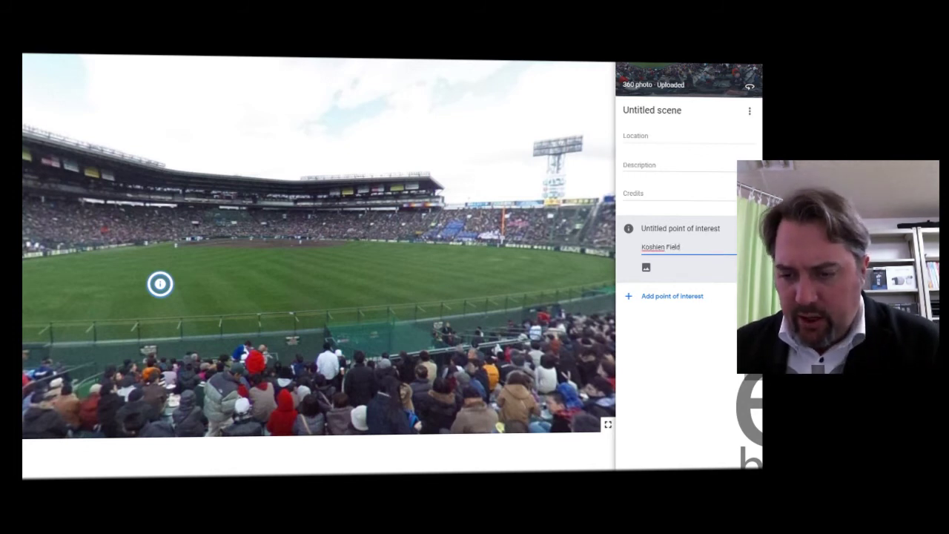
left_click(708, 228)
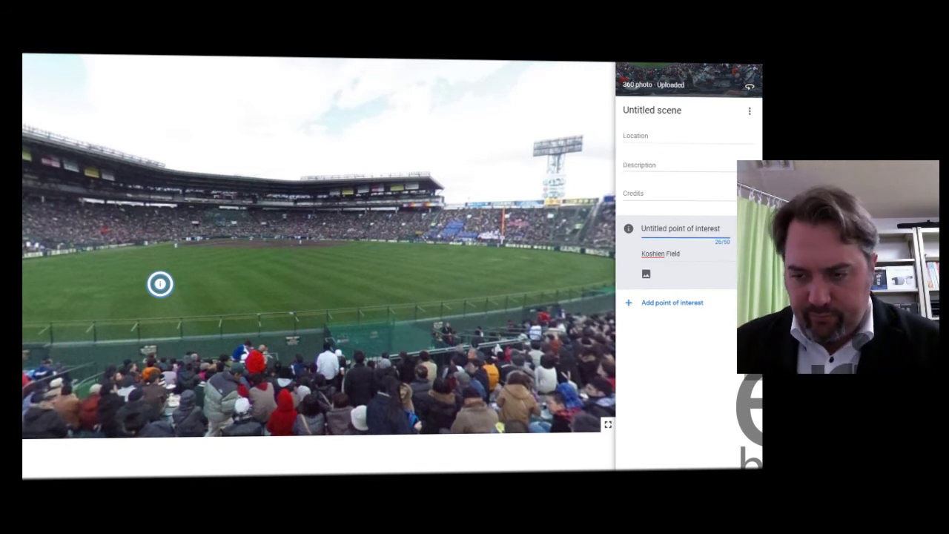
left_click_drag(720, 229, 646, 229)
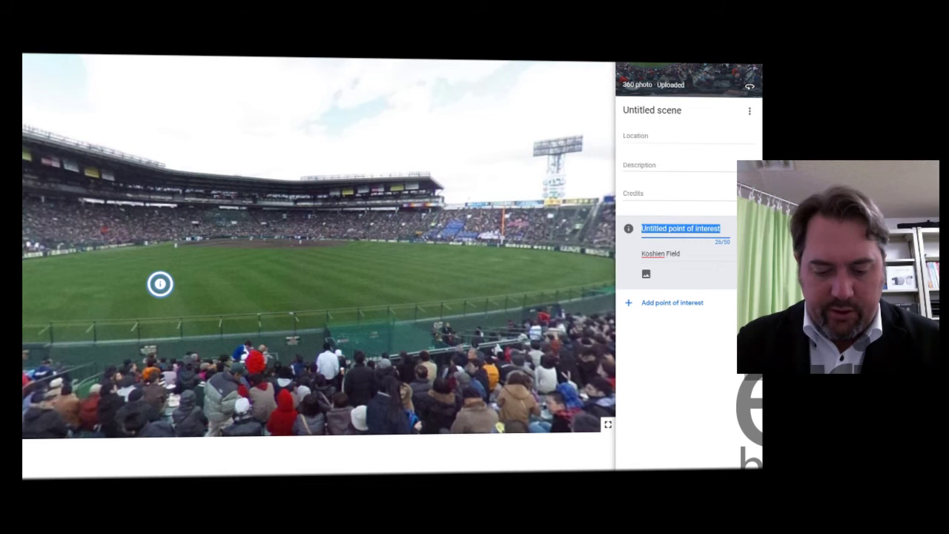
type("Outfield")
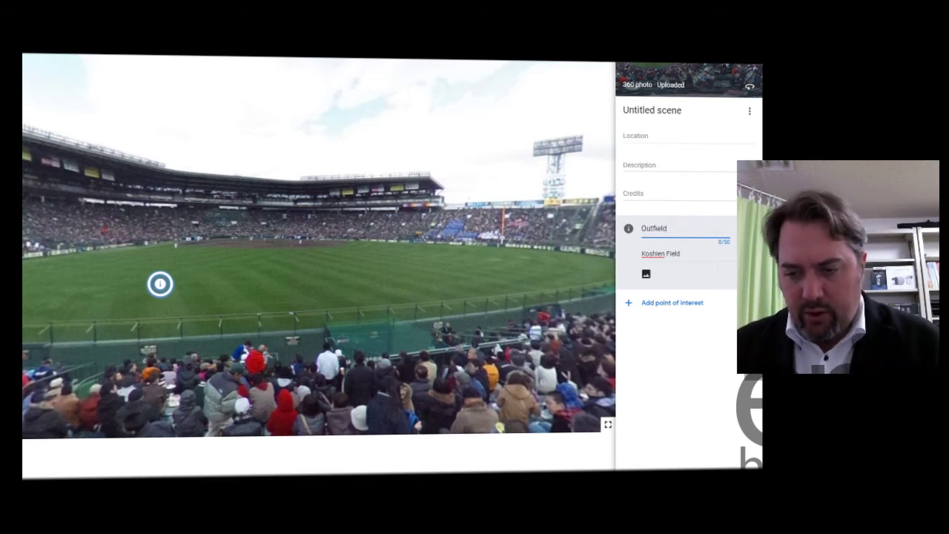
key("Return")
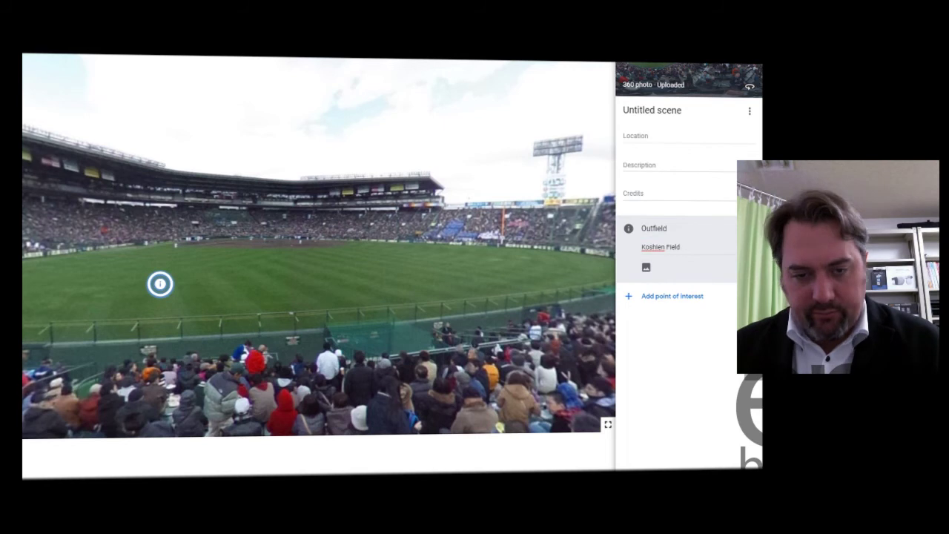
Add the photo of the presenter in the TEDx T-shirt as an image overlay on the Outfield point of interest
left_click(645, 267)
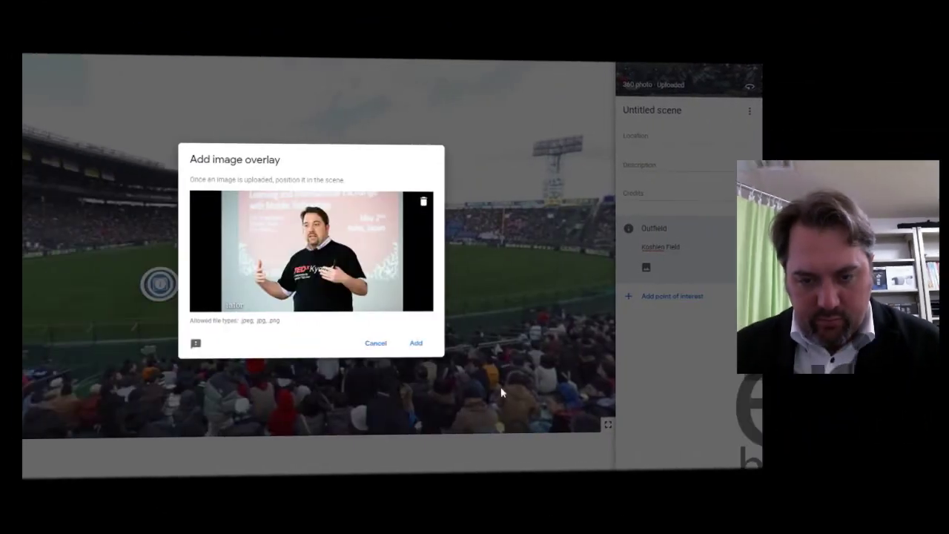
left_click(417, 344)
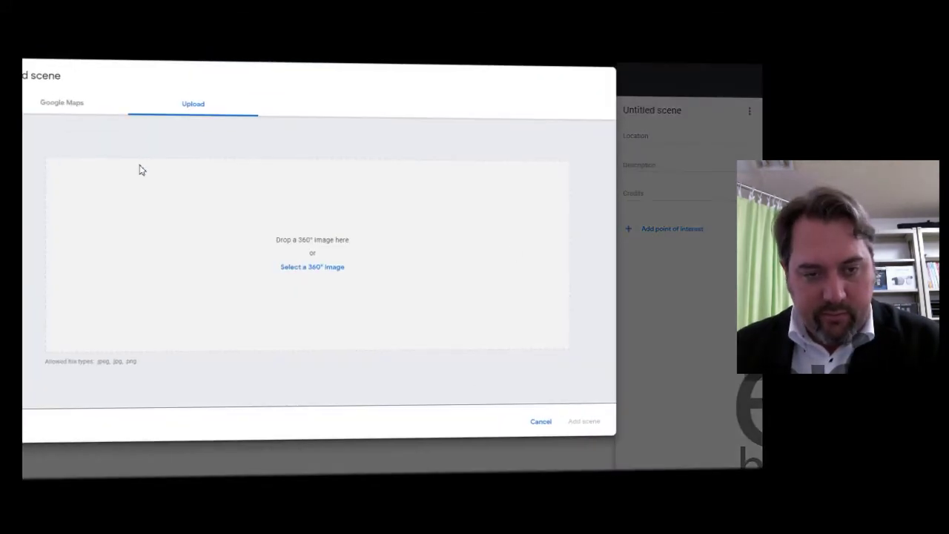
View the Google Maps source for adding another scene and cancel without adding it
left_click(118, 112)
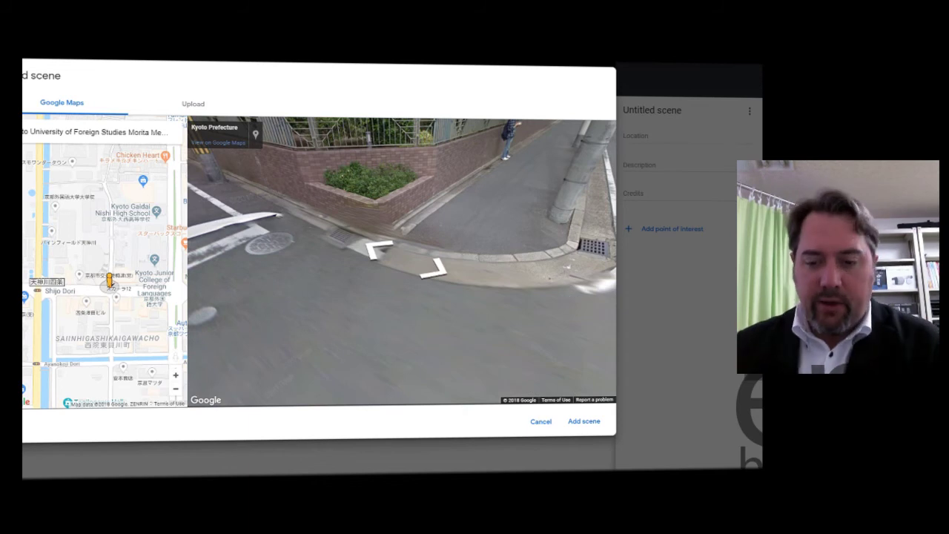
left_click(541, 421)
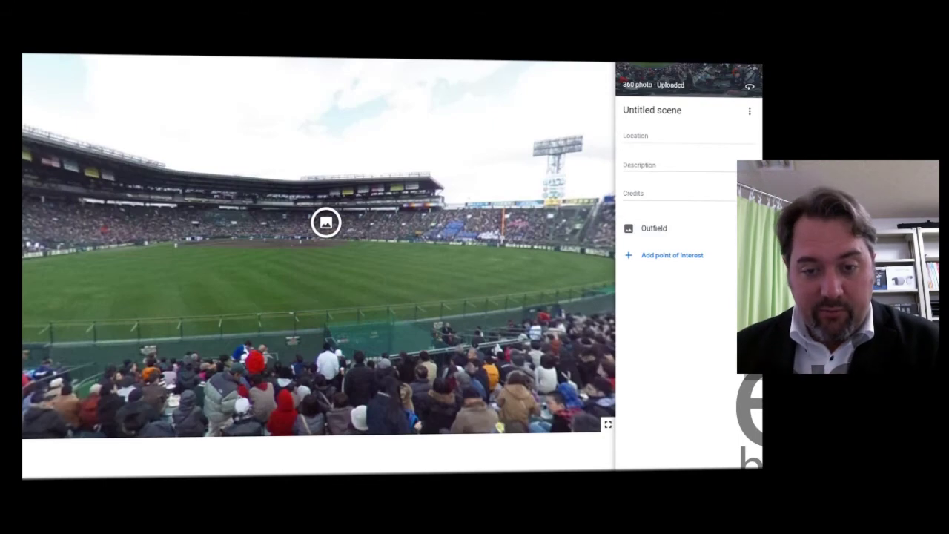
Preview the Outfield point of interest's image overlay in the stadium scene, opening and closing it several times
left_click(326, 222)
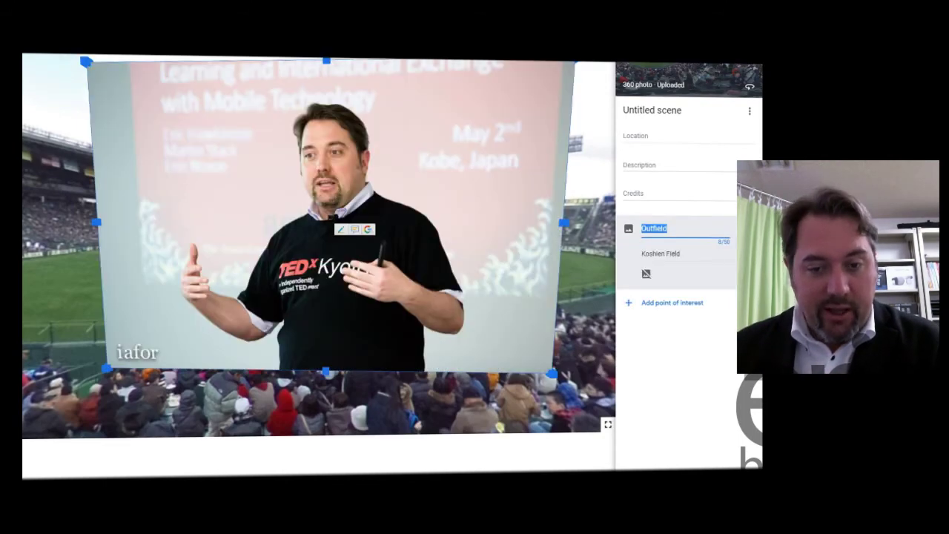
left_click(28, 252)
left_click(326, 222)
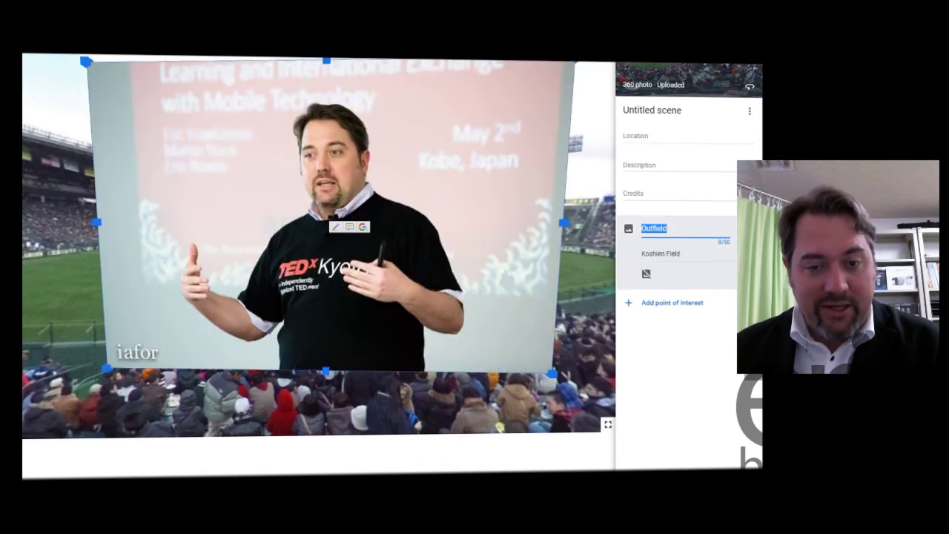
key("Escape")
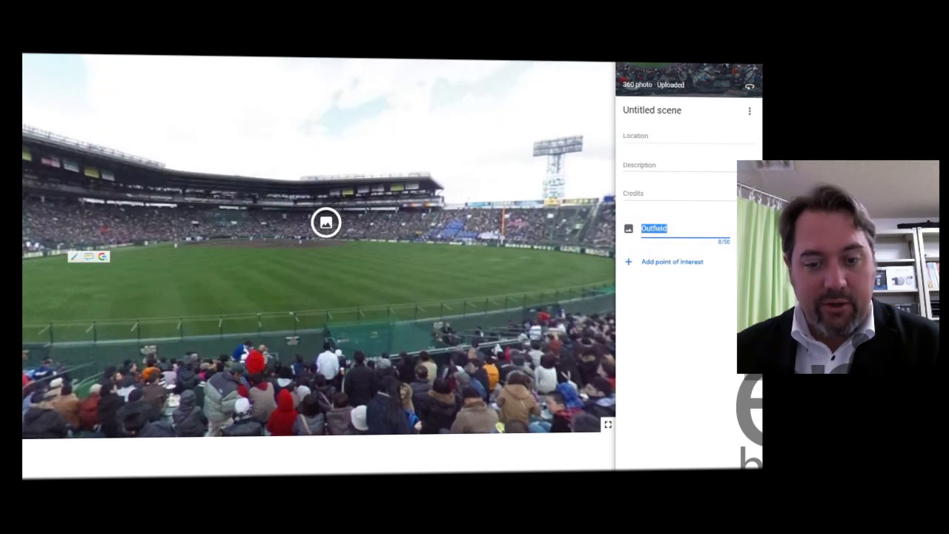
left_click(327, 221)
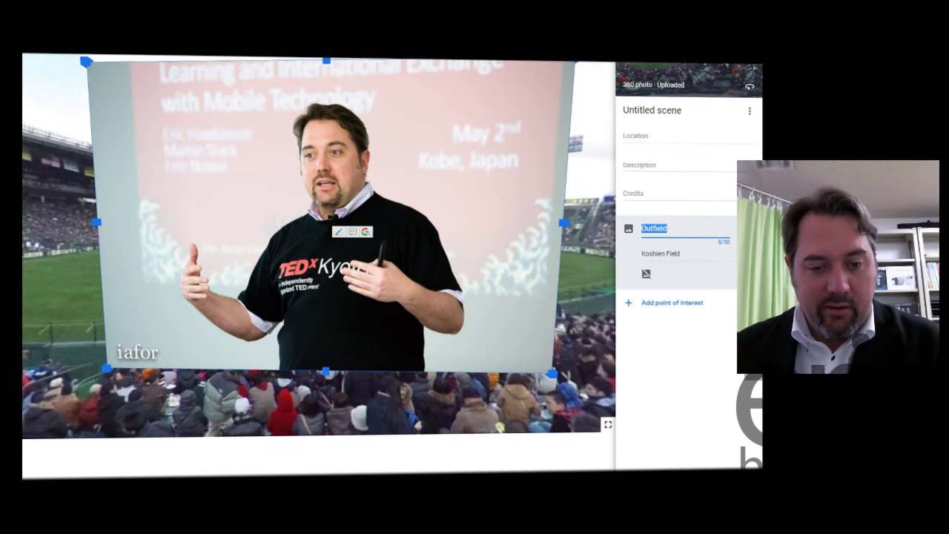
key("Escape")
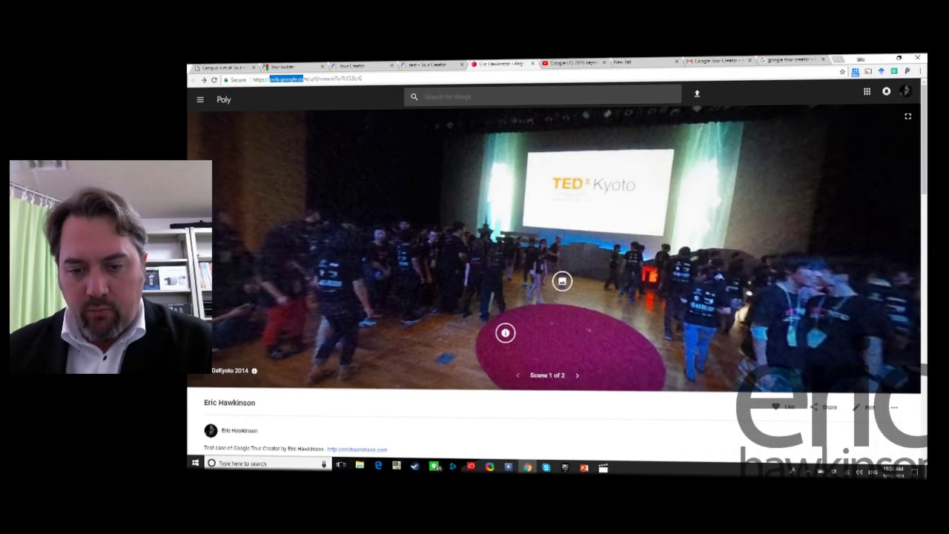
Switch to the published tour on Poly, examine The Idea Spot point of interest in the TEDxKyoto 2014 scene, and advance to scene 2
left_click_drag(553, 319, 538, 250)
left_click(494, 263)
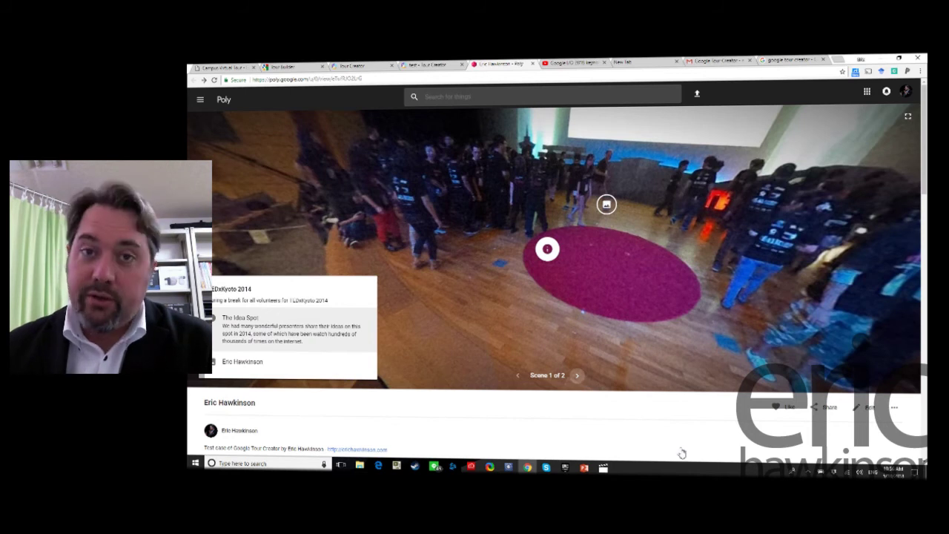
left_click(577, 375)
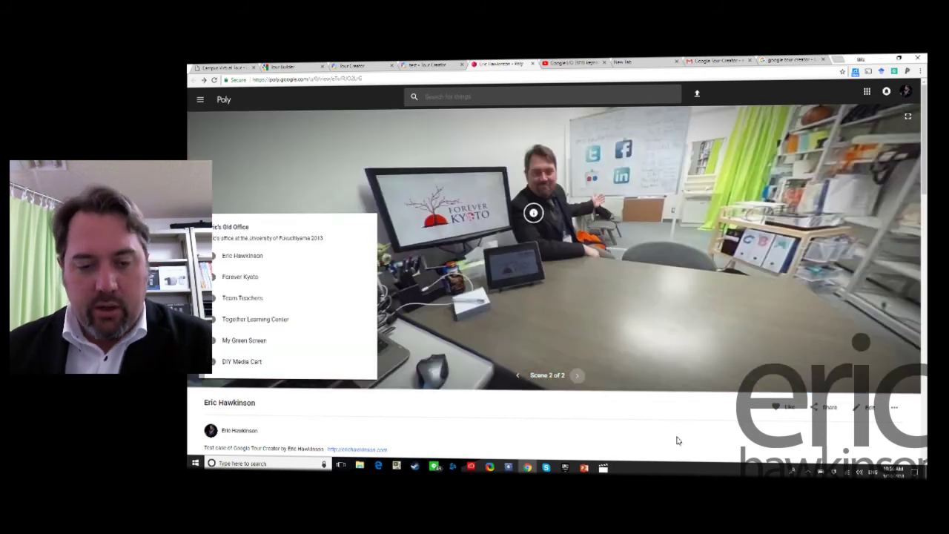